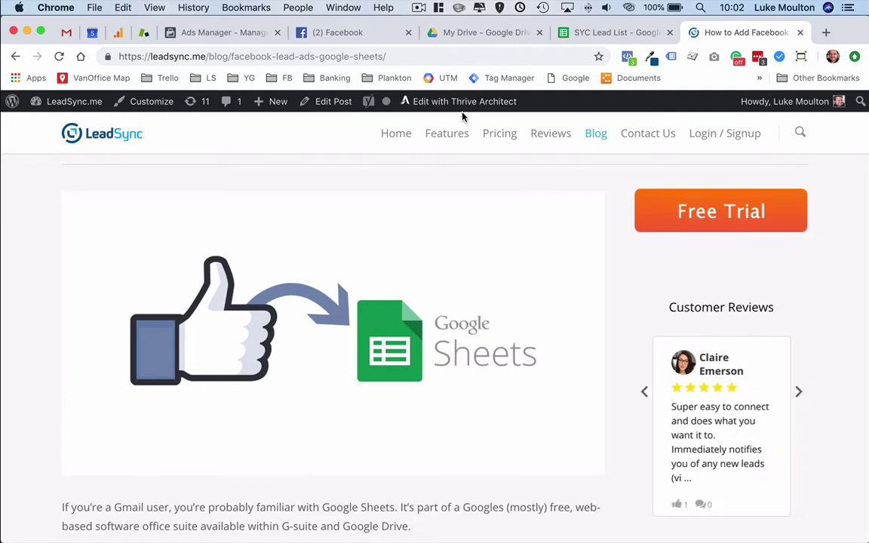
# View the wedding ad in Ads Manager and open the enquiry form of the Sandringham Yacht Club Events demo ad on Facebook.
pyautogui.click(227, 34)
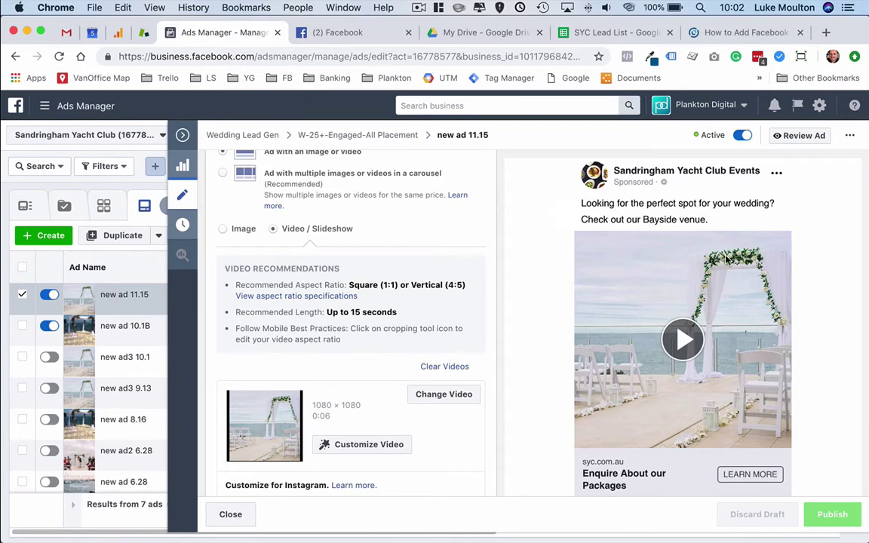
pyautogui.click(361, 33)
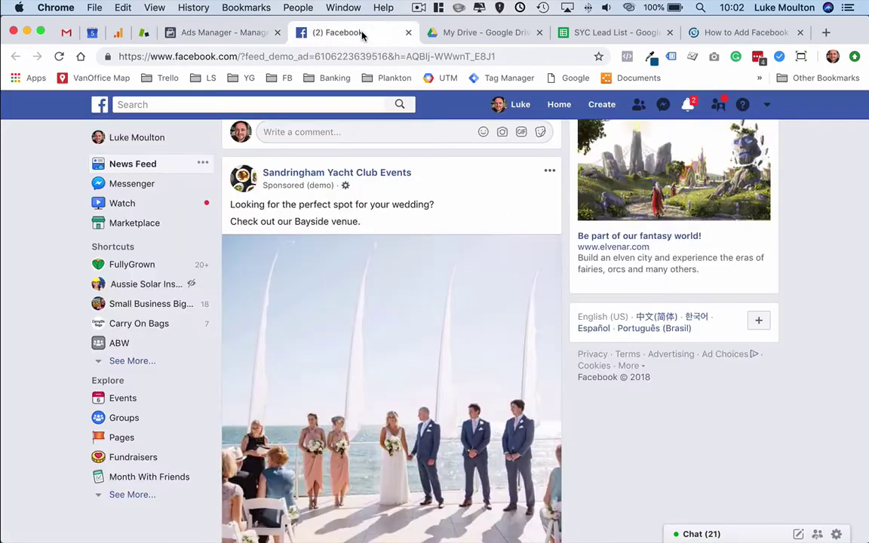
pyautogui.scroll(-8, 375, 184)
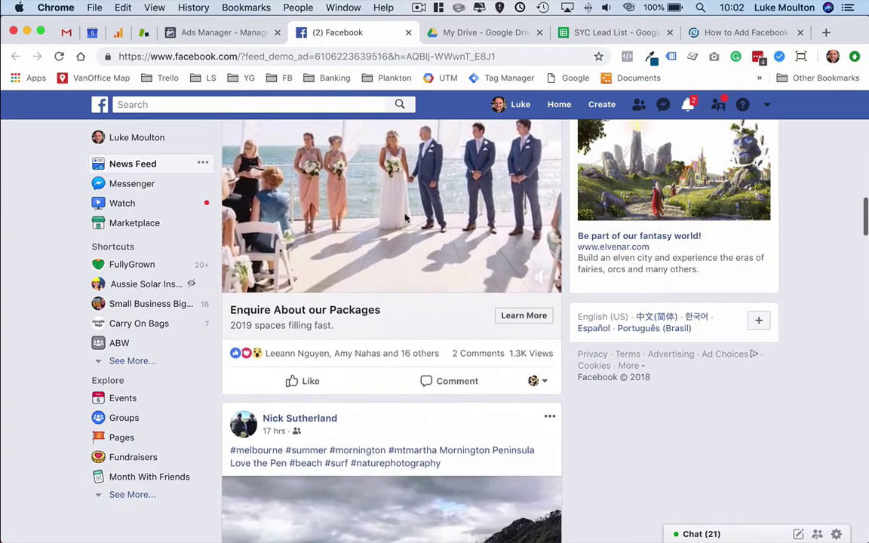
pyautogui.click(530, 317)
pyautogui.scroll(-5, 490, 256)
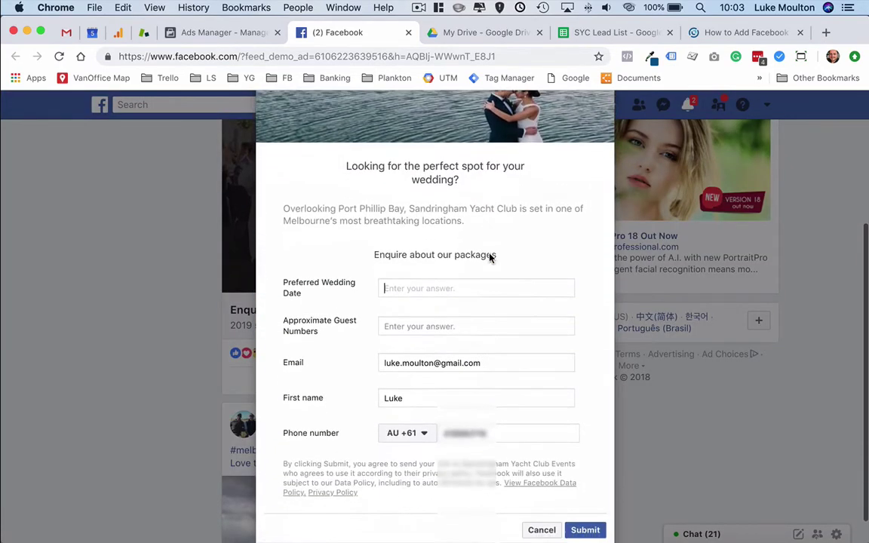
# Submit the wedding enquiry with date 20 Jan 2019 and 75 guests, and check the new lead in the SYC Lead List spreadsheet.
pyautogui.click(488, 251)
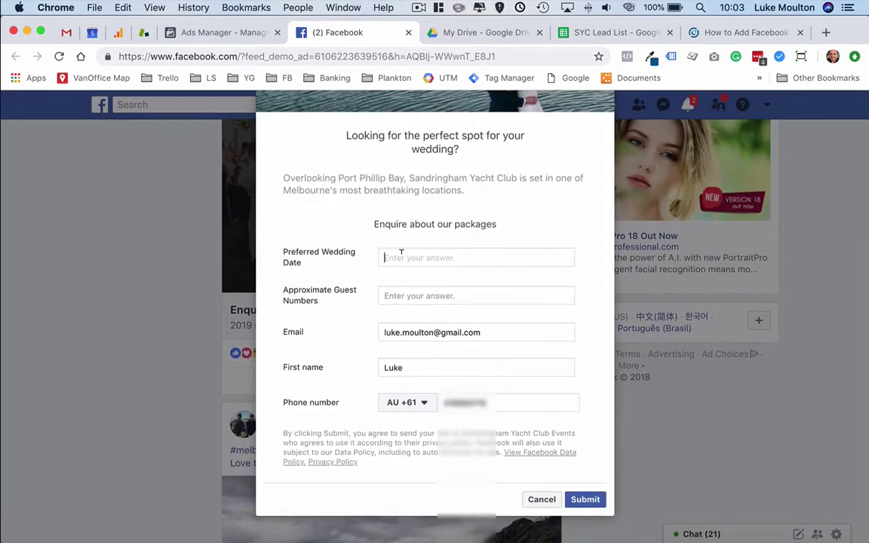
pyautogui.write('20 Jan 2019')
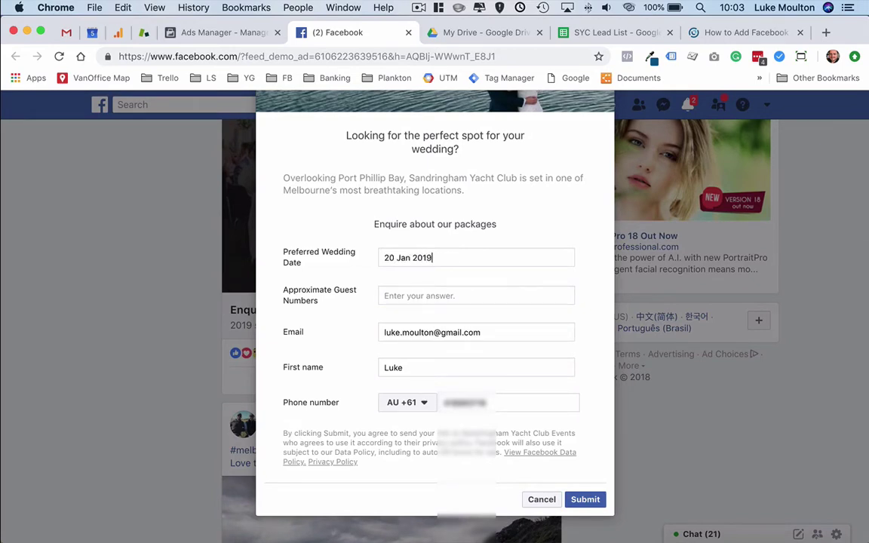
pyautogui.click(412, 290)
pyautogui.write('75')
pyautogui.click(585, 499)
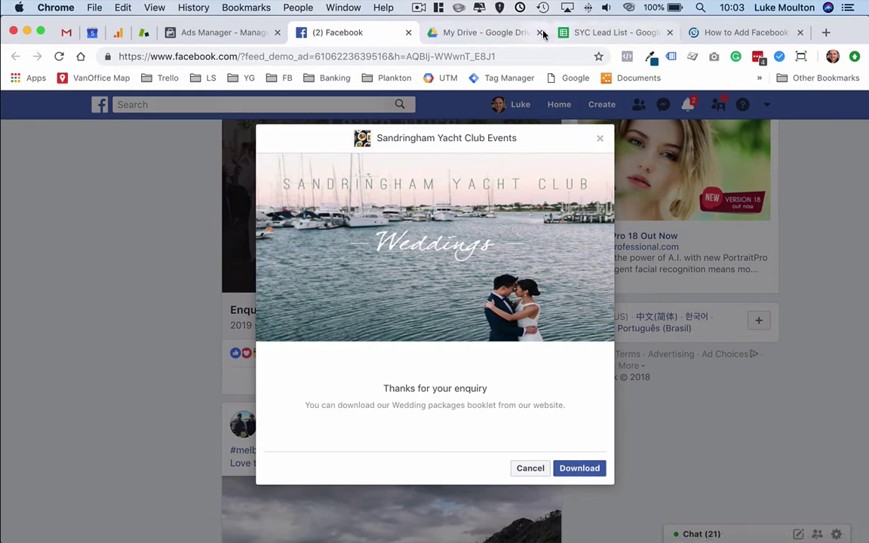
pyautogui.click(589, 37)
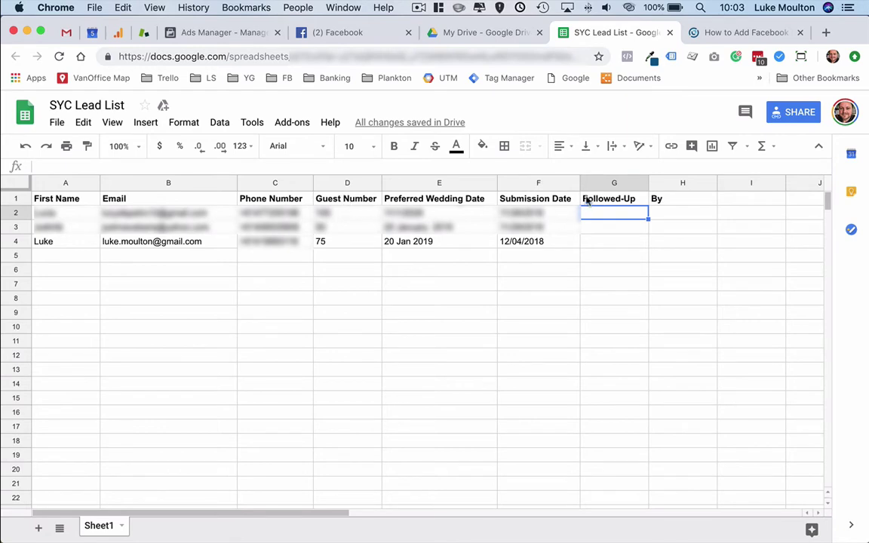
pyautogui.click(538, 201)
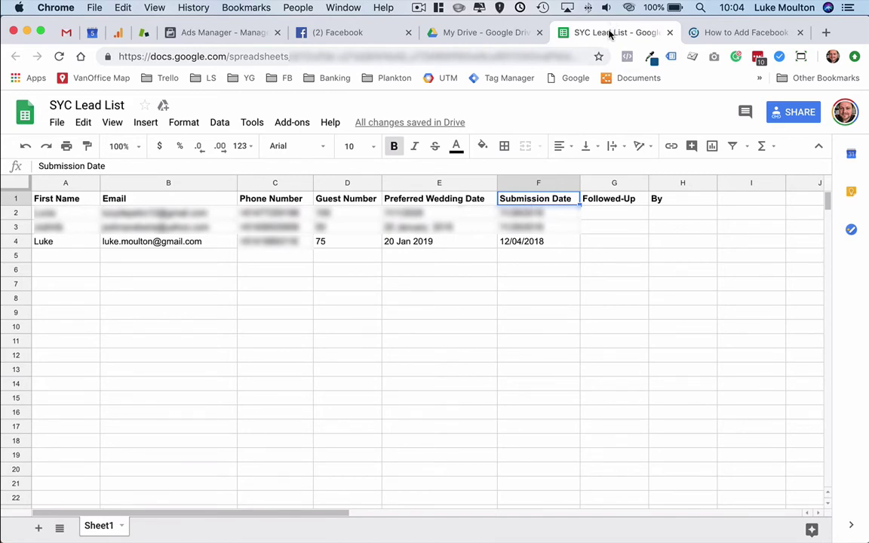
# Open leadsync.me in a new browser tab and log in to the LeadSync account.
pyautogui.press('super+t')
pyautogui.write('leadsync.me')
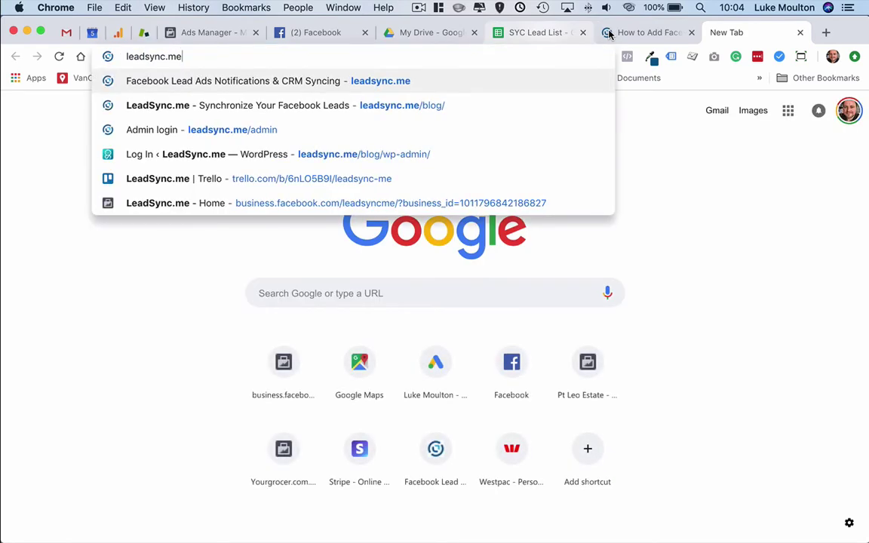
pyautogui.press('Return')
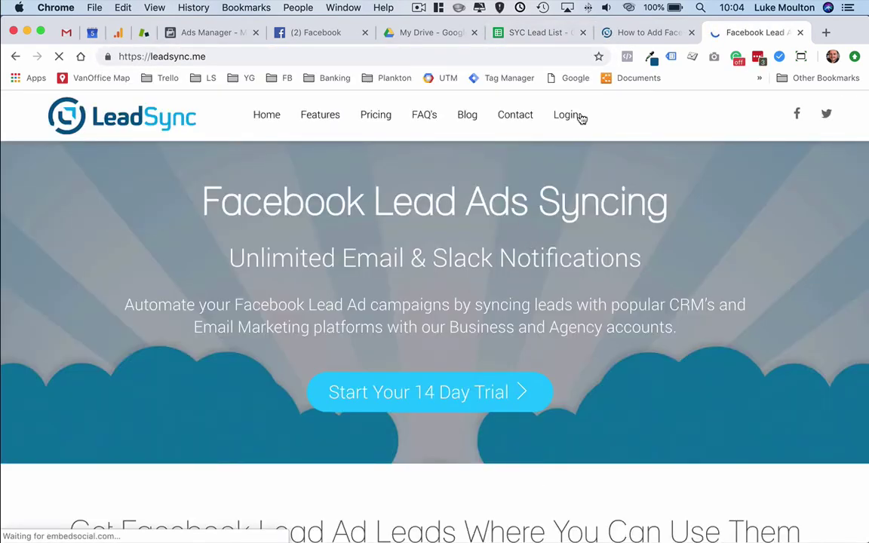
pyautogui.click(565, 116)
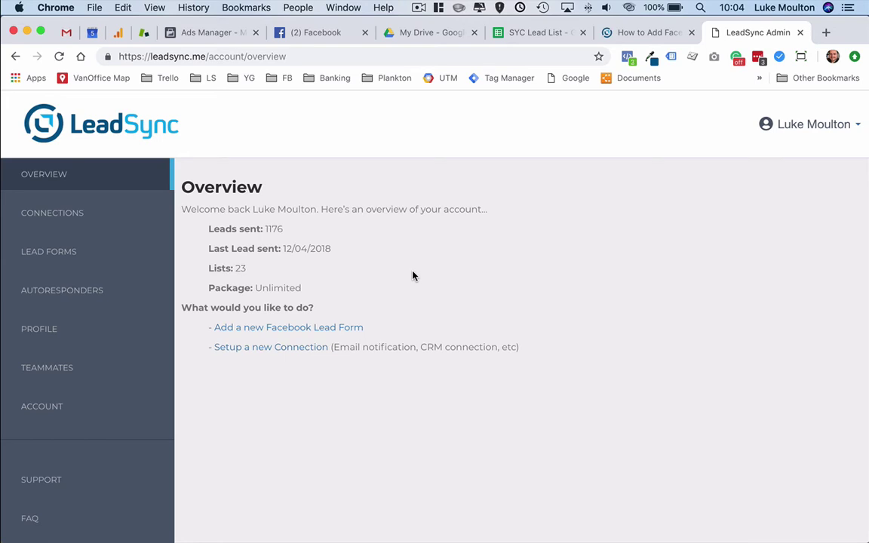
# Add a new LeadSync connection with GoogleSheets as its destination and start the Google sign-in.
pyautogui.click(65, 215)
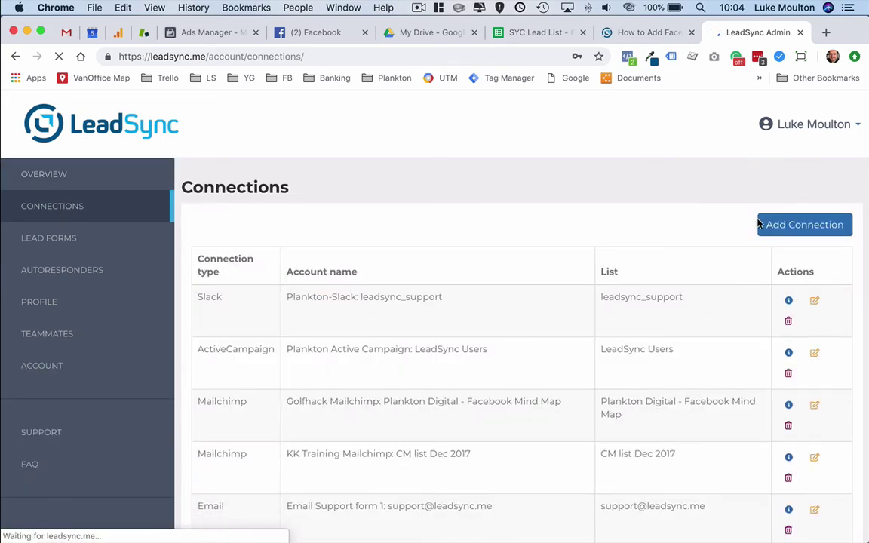
pyautogui.click(801, 226)
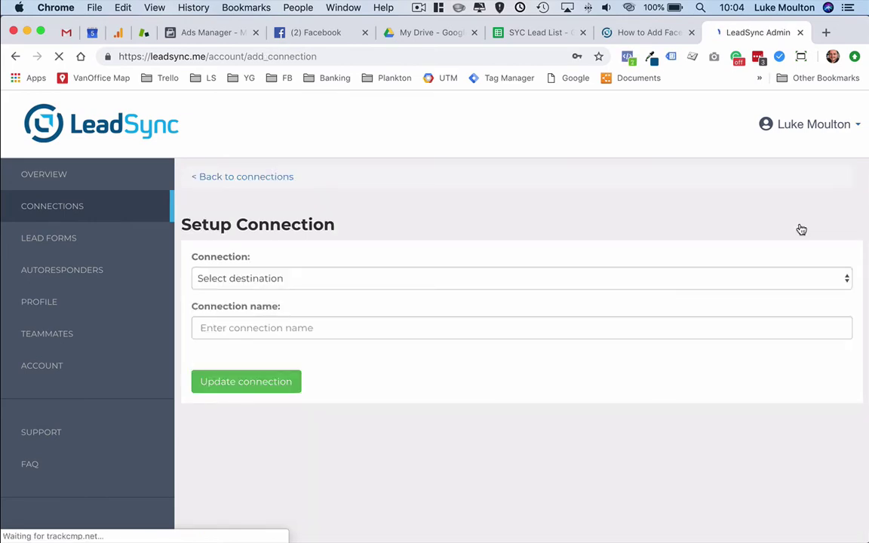
pyautogui.click(373, 278)
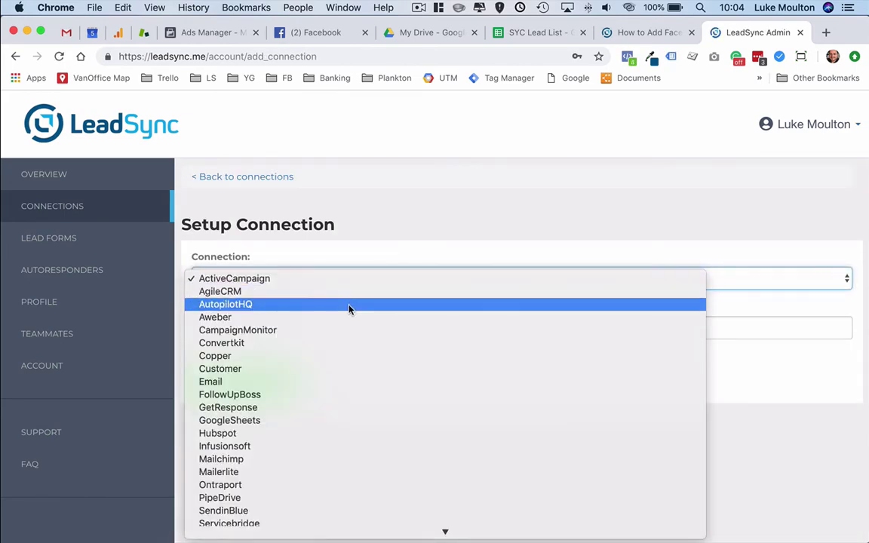
pyautogui.click(253, 410)
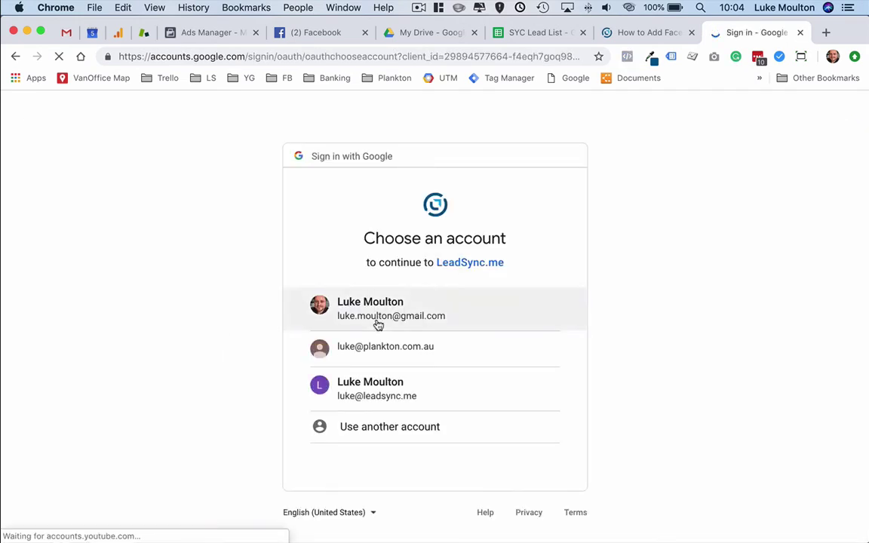
# Choose the Gmail account and allow LeadSync.me to access its Google Drive metadata and spreadsheets.
pyautogui.click(374, 314)
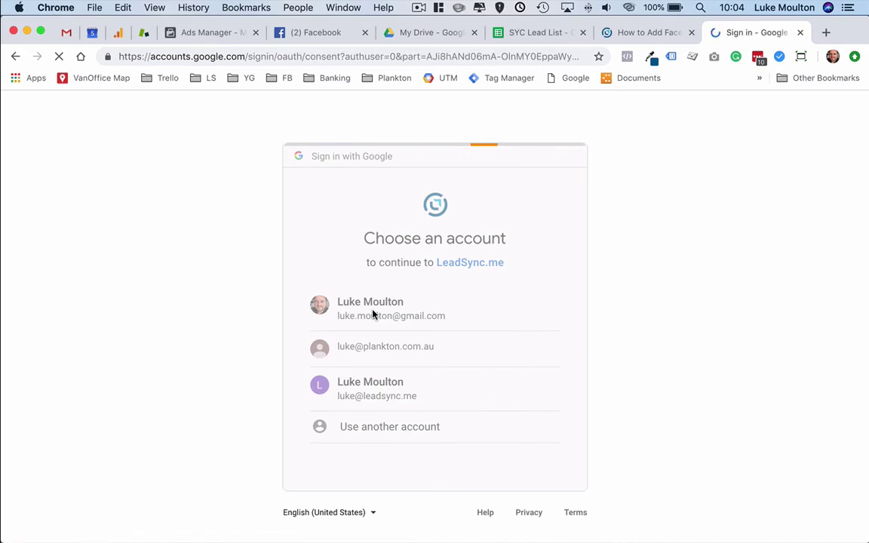
pyautogui.scroll(-2, 426, 302)
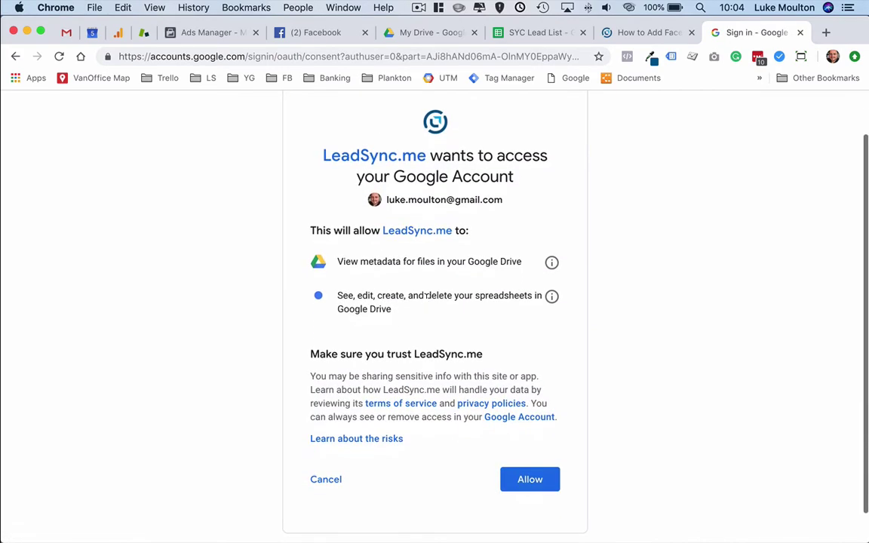
pyautogui.click(531, 482)
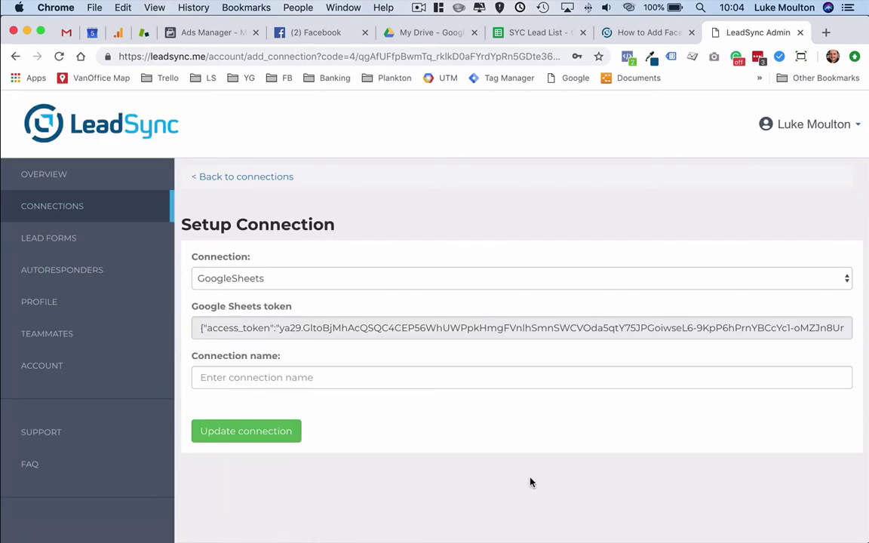
# Name the connection Google Sheet Test, choose SYC Lead List as its list and save the connection.
pyautogui.click(267, 377)
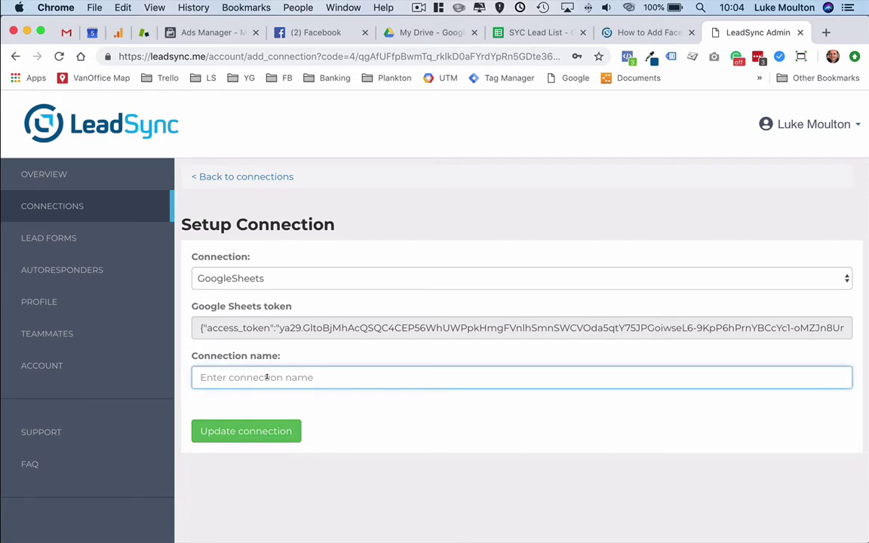
pyautogui.write('Google Sheet Test')
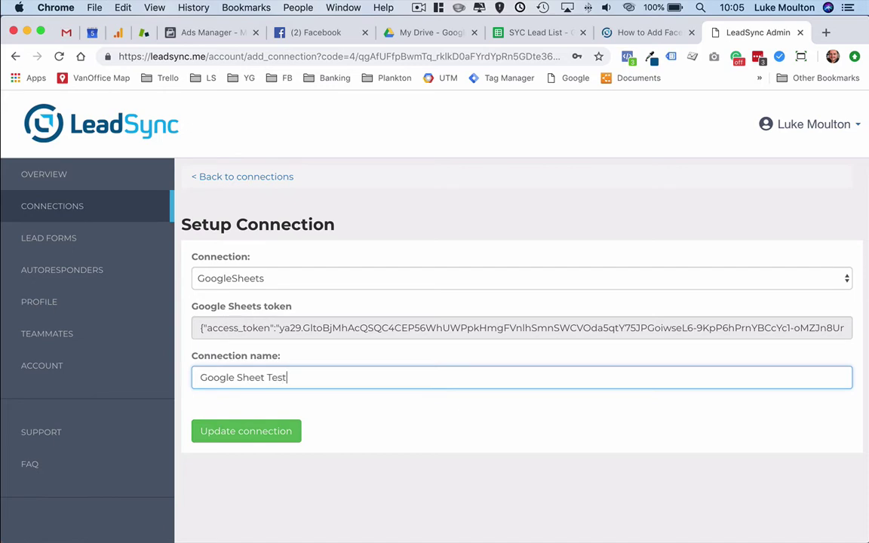
pyautogui.click(260, 437)
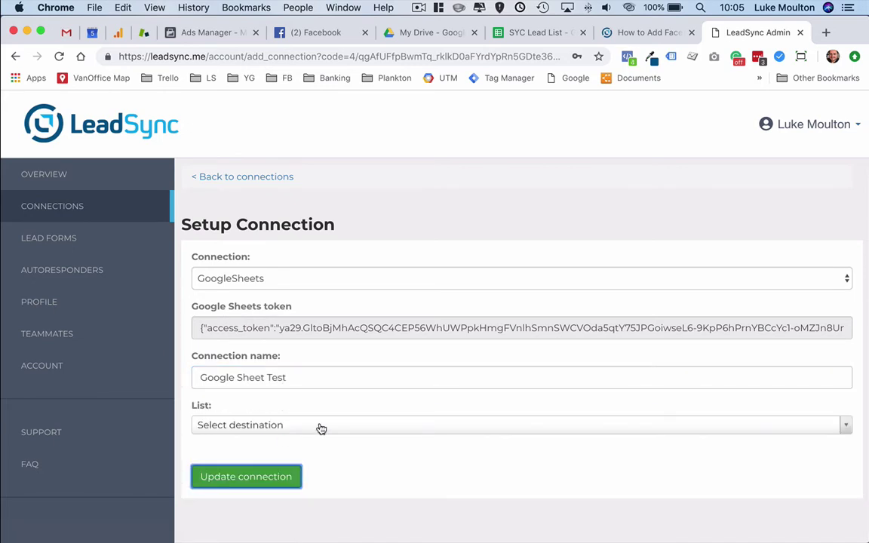
pyautogui.click(319, 426)
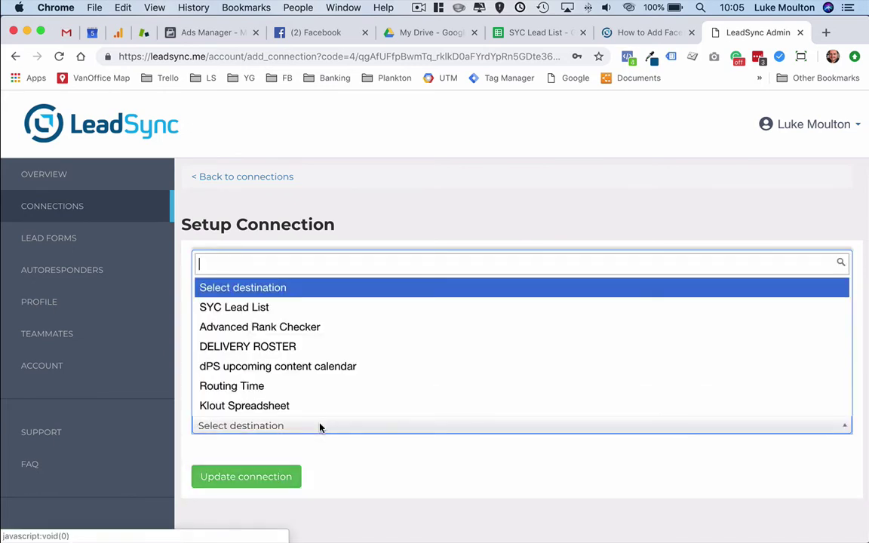
pyautogui.click(270, 305)
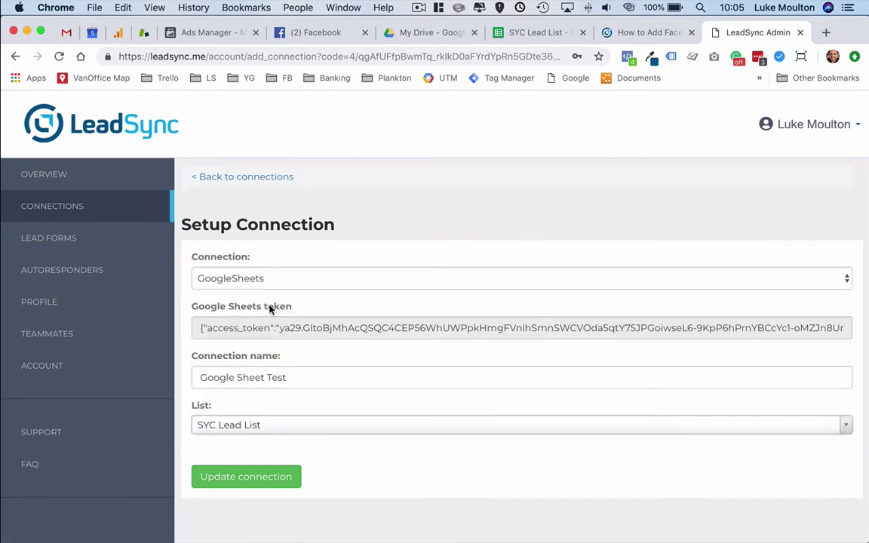
pyautogui.click(247, 480)
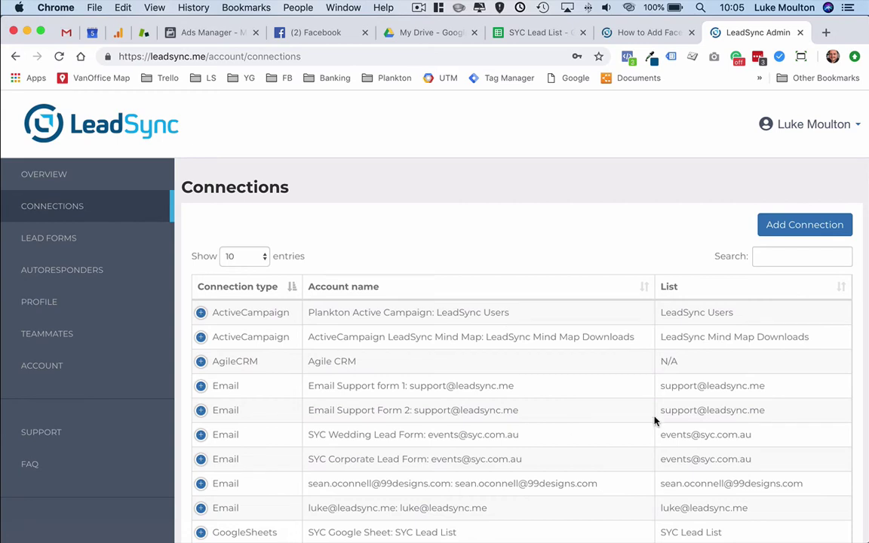
# Add a new Facebook lead form in LeadSync and set its page to Sandringham Yacht Club Events.
pyautogui.click(58, 240)
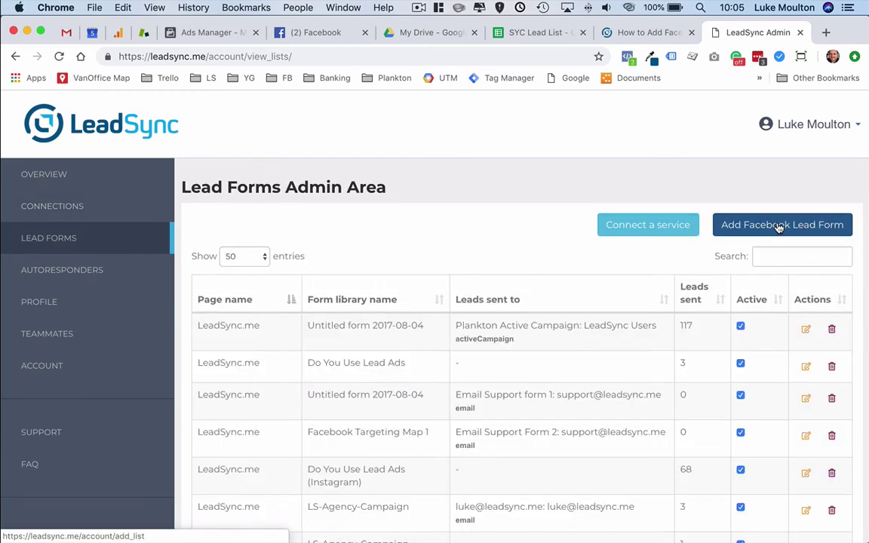
pyautogui.click(778, 228)
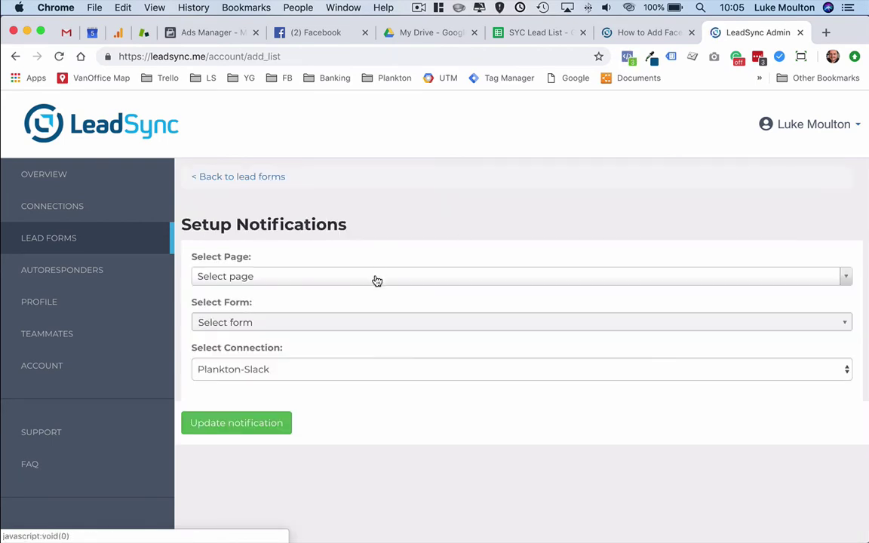
pyautogui.click(377, 280)
pyautogui.scroll(-5, 326, 339)
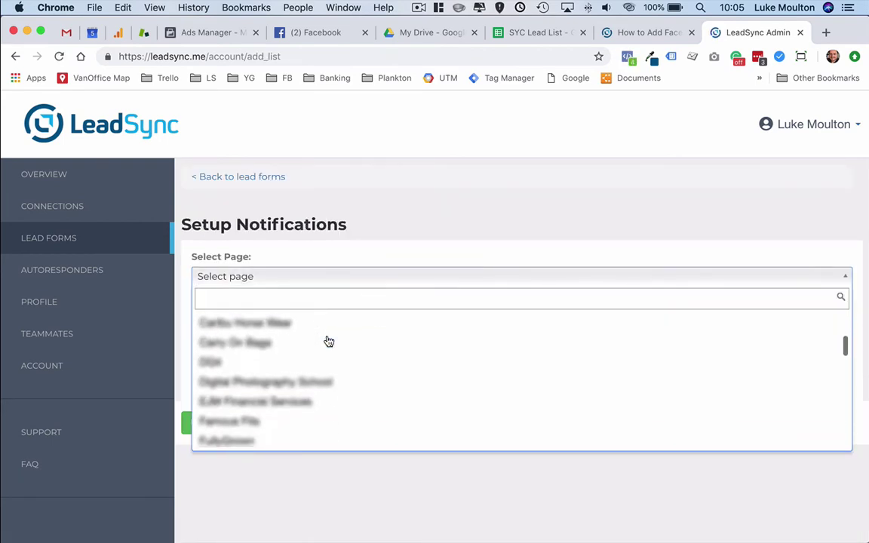
pyautogui.scroll(-10, 329, 341)
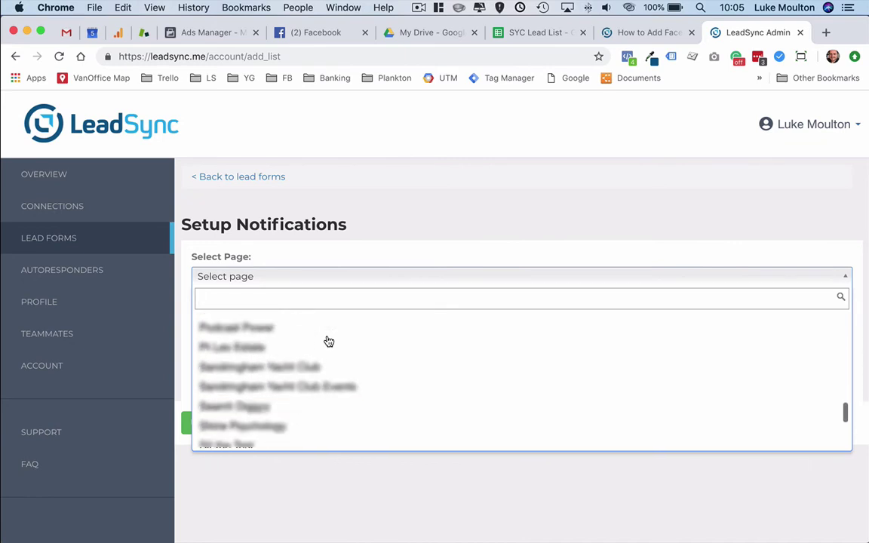
pyautogui.scroll(-3, 326, 339)
pyautogui.click(322, 347)
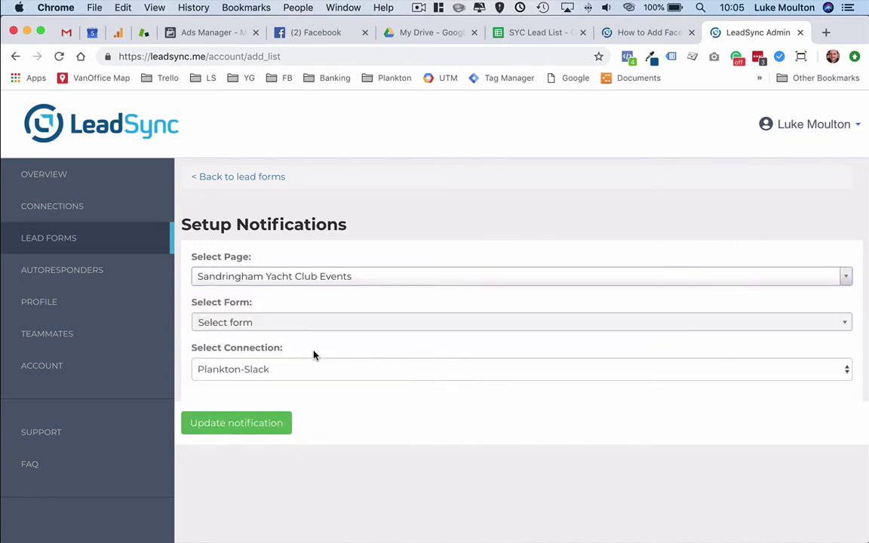
# Check which lead form the wedding ad uses in Ads Manager, and select Wedding Lead Form (2018) as the form in LeadSync.
pyautogui.click(326, 326)
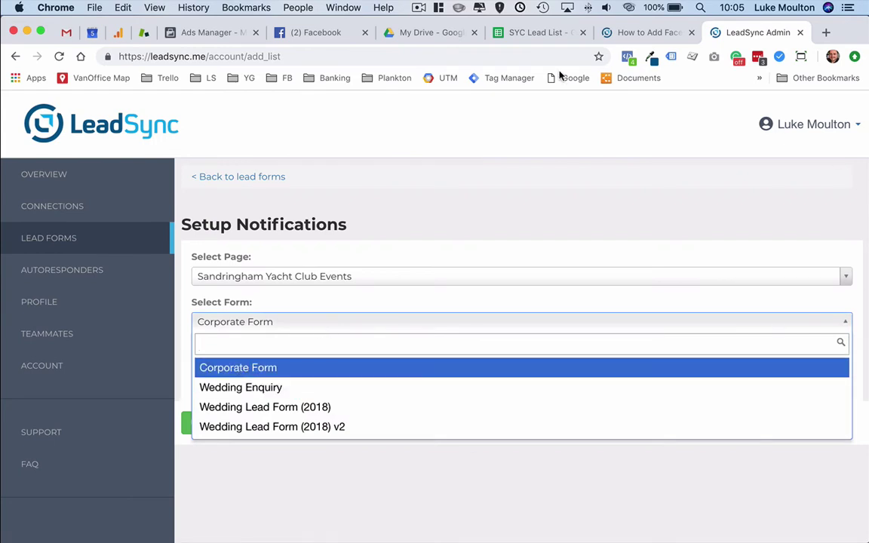
pyautogui.click(316, 36)
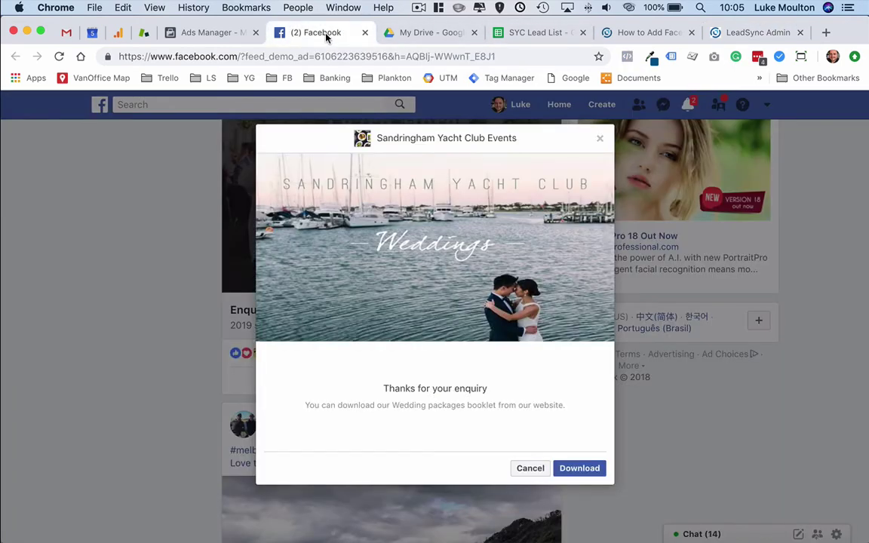
pyautogui.click(532, 469)
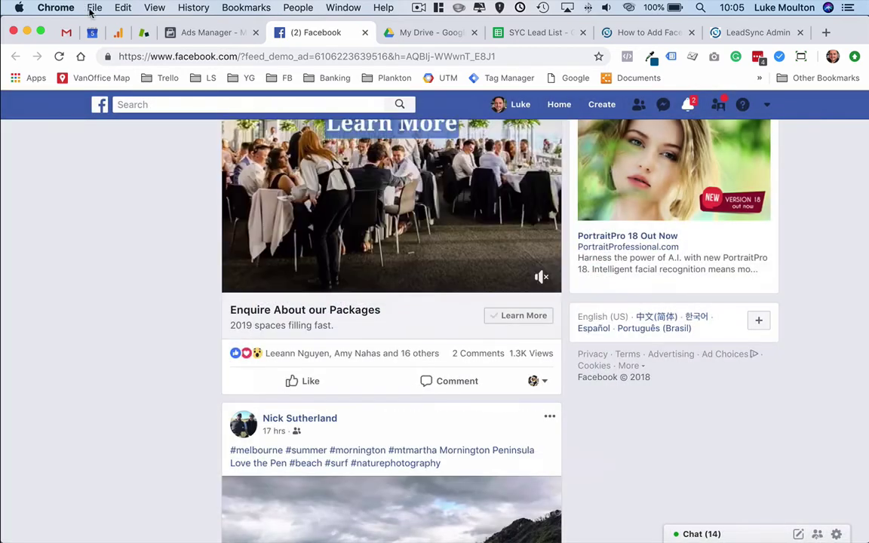
pyautogui.click(180, 36)
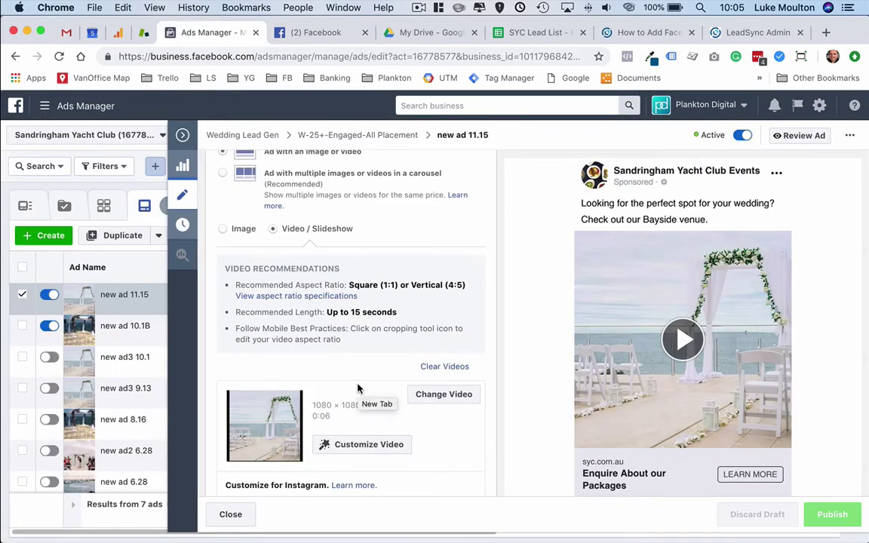
pyautogui.scroll(-10, 357, 388)
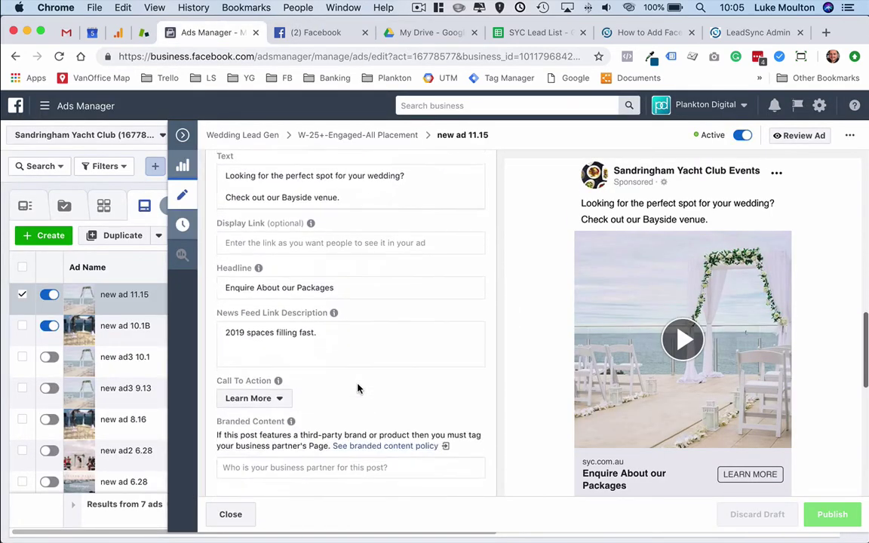
pyautogui.scroll(-4, 358, 389)
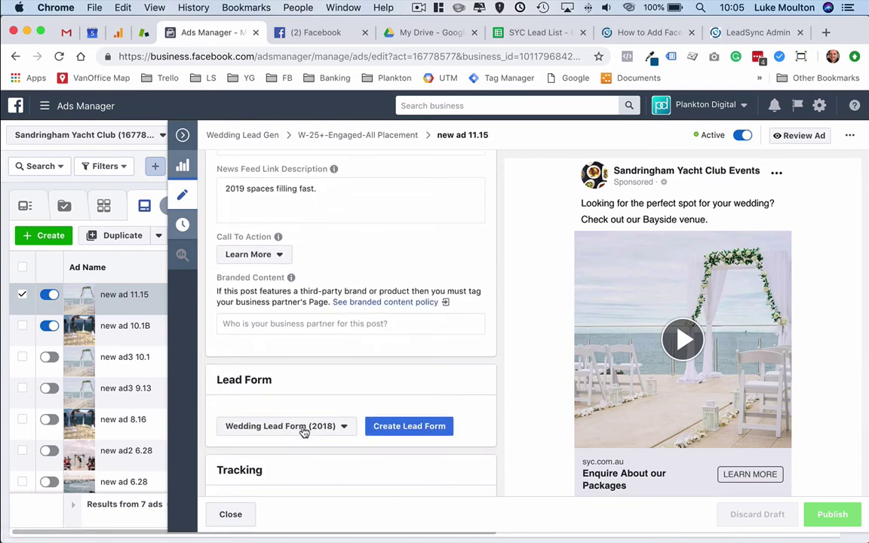
pyautogui.click(743, 33)
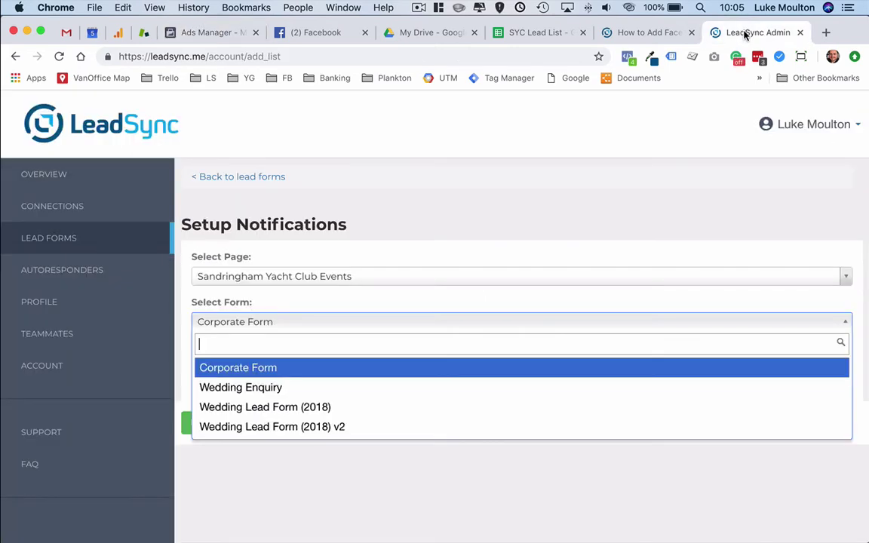
pyautogui.click(297, 408)
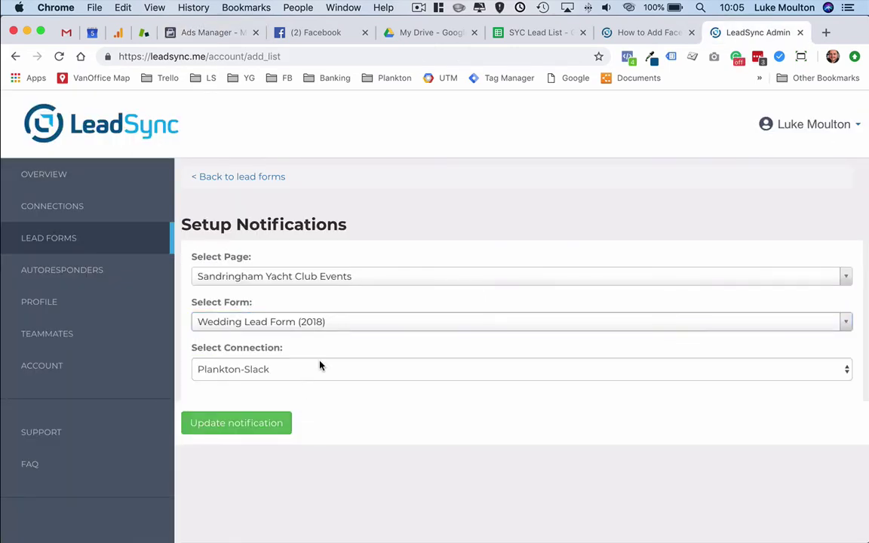
# Set the notification's connection to Google Sheet Test and its sheet to Sheet1, checking the sheet name in the SYC Lead List spreadsheet.
pyautogui.click(321, 371)
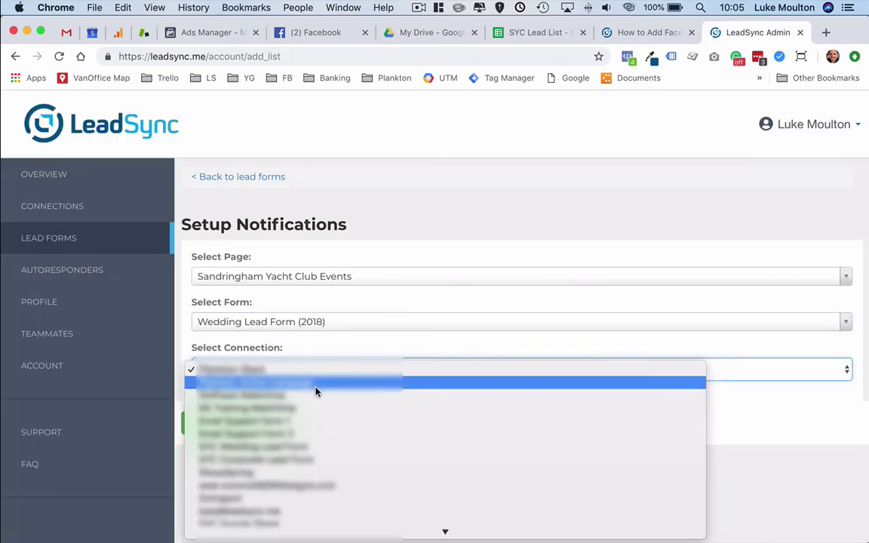
pyautogui.scroll(-3, 317, 391)
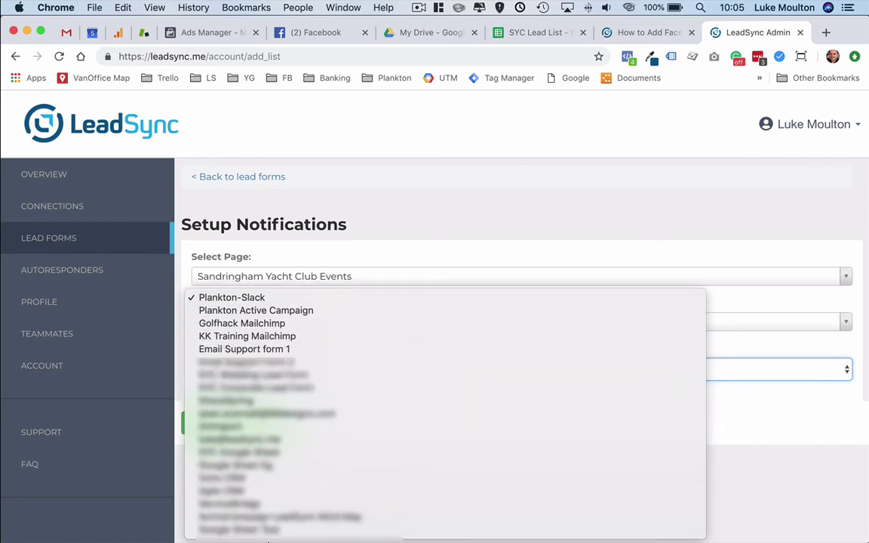
pyautogui.click(268, 531)
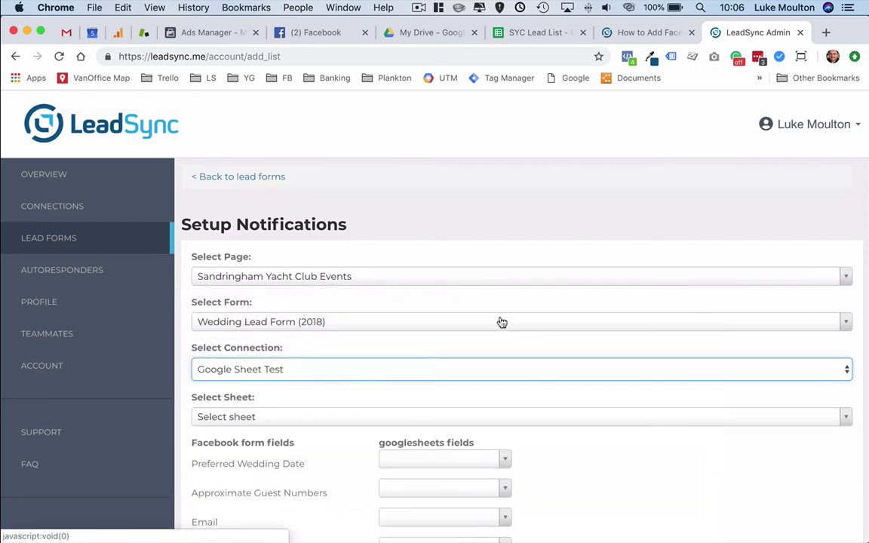
pyautogui.scroll(-3, 501, 322)
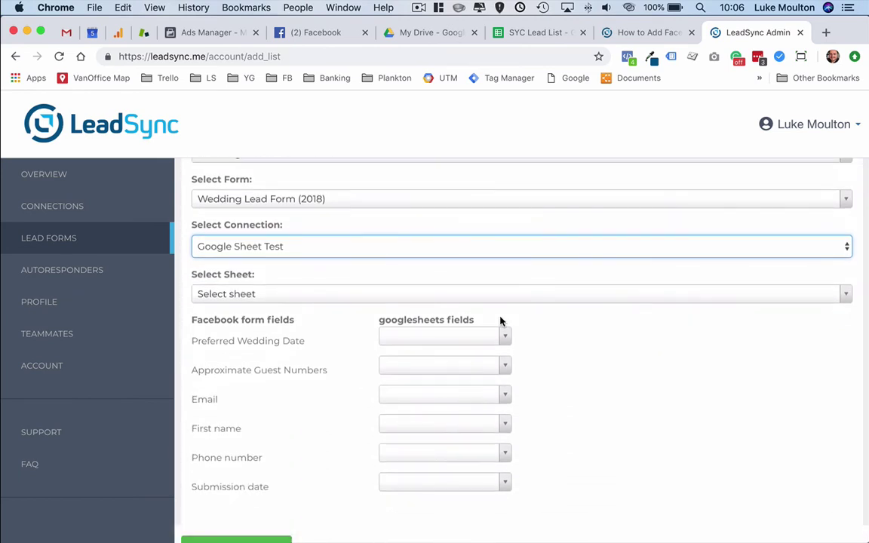
pyautogui.click(424, 297)
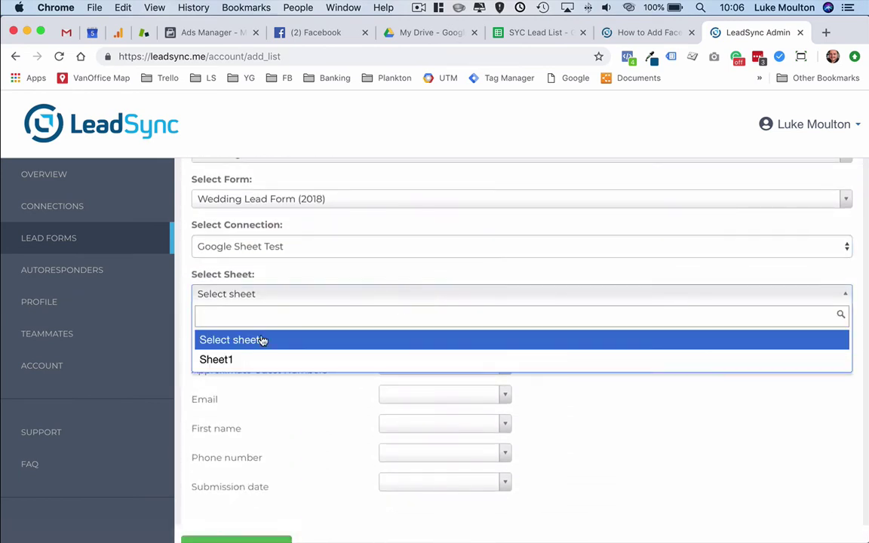
pyautogui.click(523, 34)
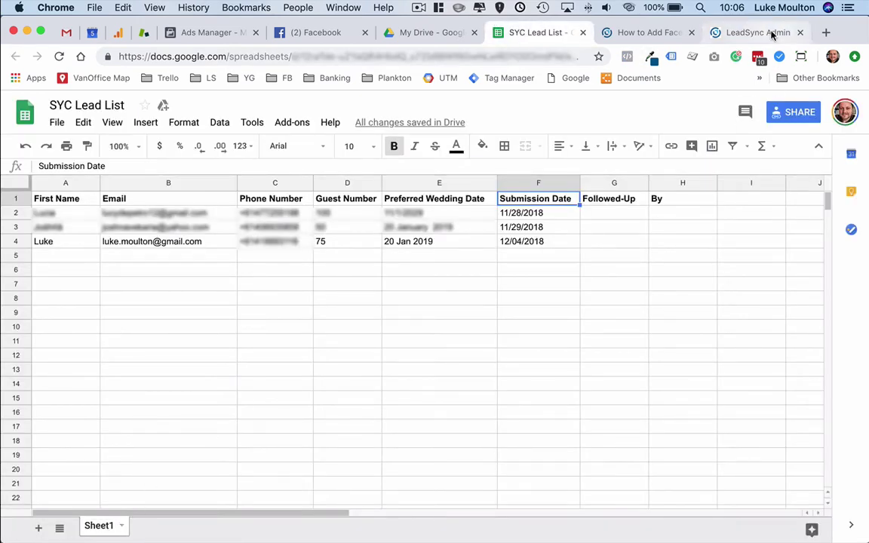
pyautogui.click(723, 32)
pyautogui.click(226, 359)
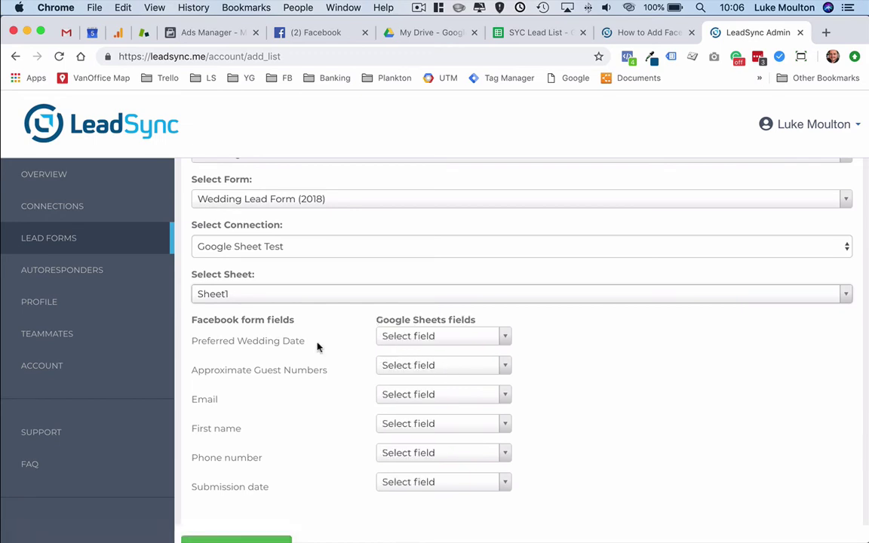
# Map the form fields Preferred Wedding Date, Approximate Guest Numbers and Email to the sheet fields Preferred Wedding Date, Guest Number and Email.
pyautogui.click(502, 341)
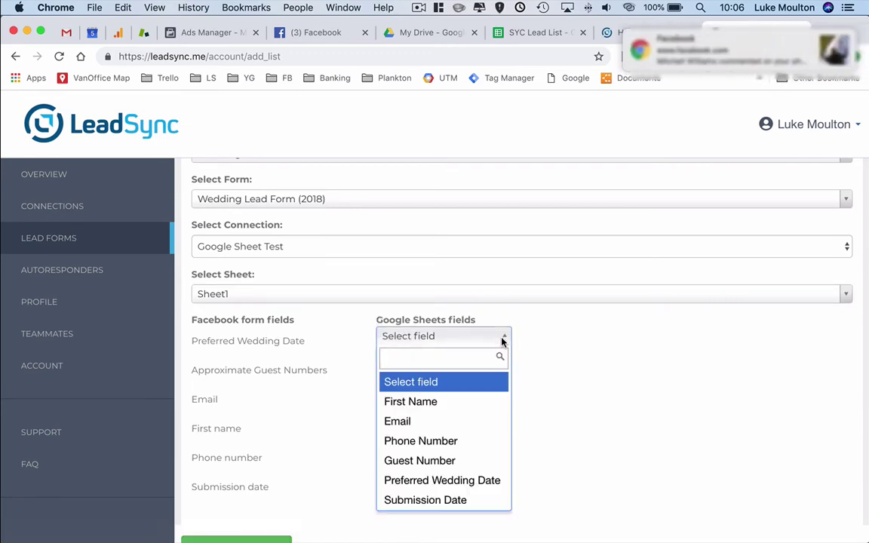
pyautogui.click(453, 485)
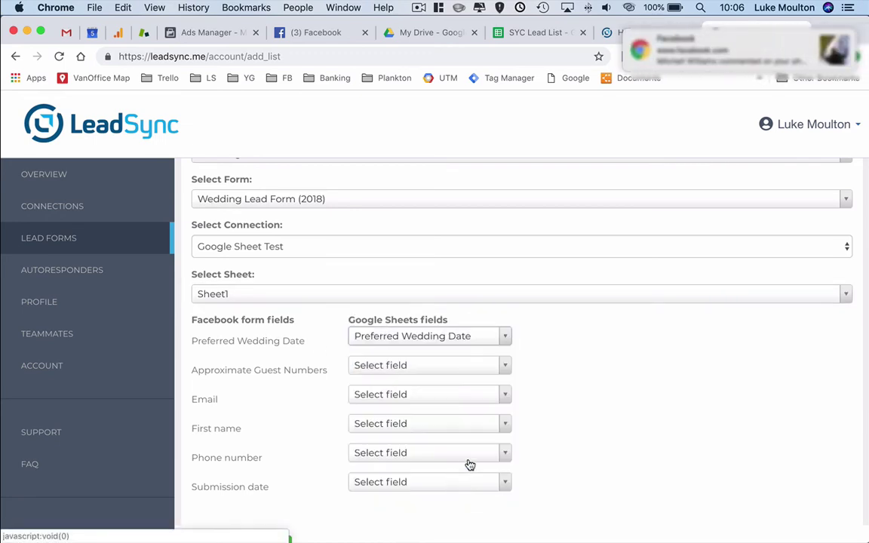
pyautogui.click(475, 365)
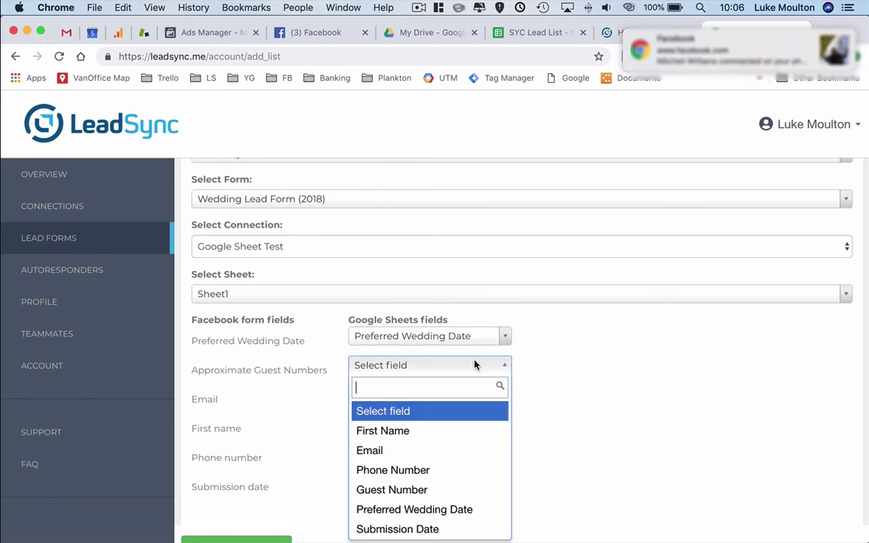
pyautogui.click(418, 490)
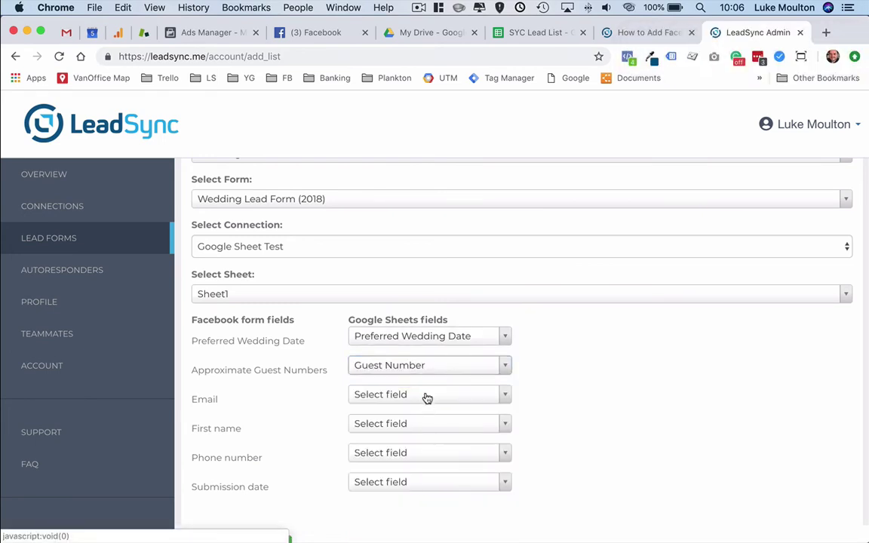
pyautogui.click(424, 396)
pyautogui.click(409, 297)
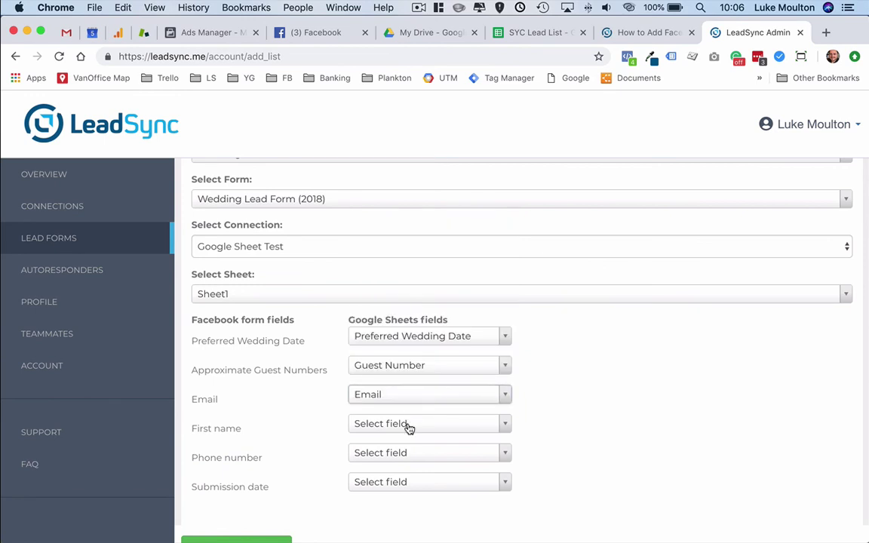
# Map the form fields First name, Phone number and Submission date to the sheet fields First Name, Phone Number and Submission Date.
pyautogui.click(407, 425)
pyautogui.click(407, 304)
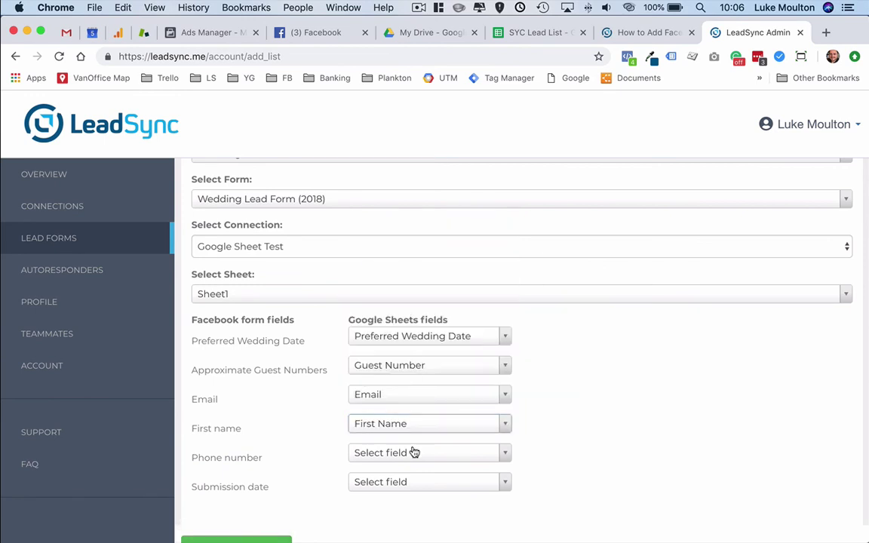
pyautogui.click(411, 452)
pyautogui.click(415, 377)
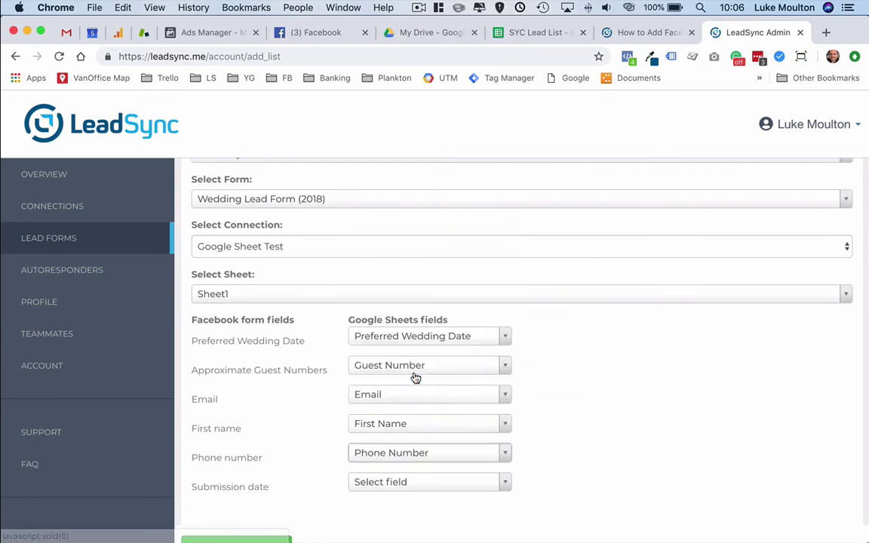
pyautogui.click(411, 481)
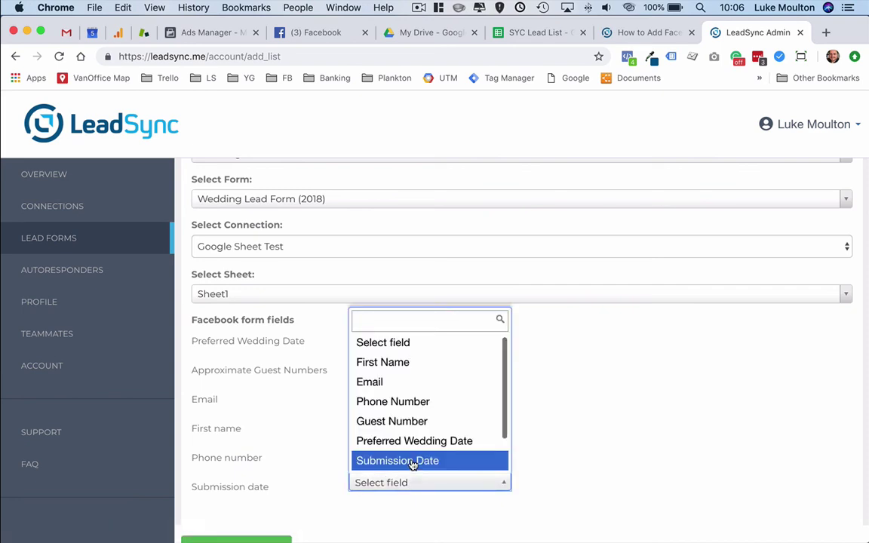
pyautogui.click(413, 463)
pyautogui.scroll(-1, 613, 419)
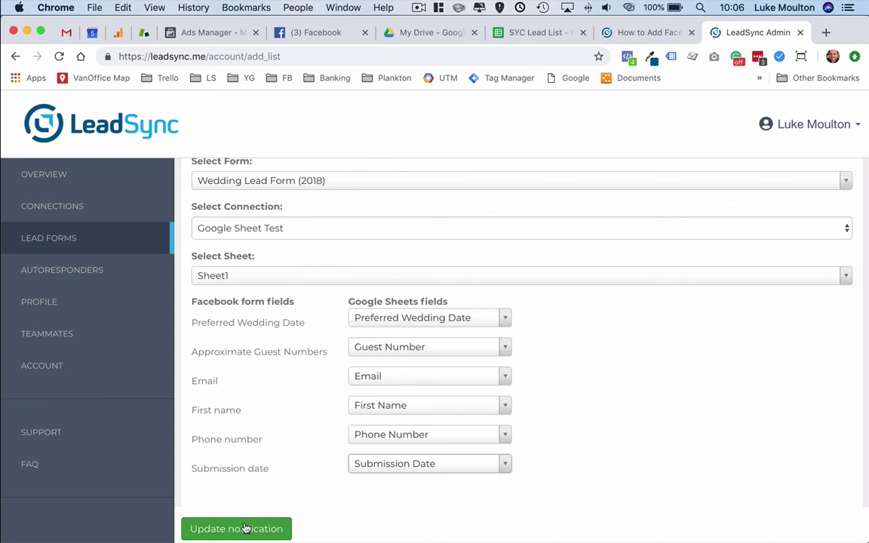
# Switch to the SYC Lead List spreadsheet and select cell G2 in the Followed-Up column.
pyautogui.click(530, 33)
pyautogui.click(623, 217)
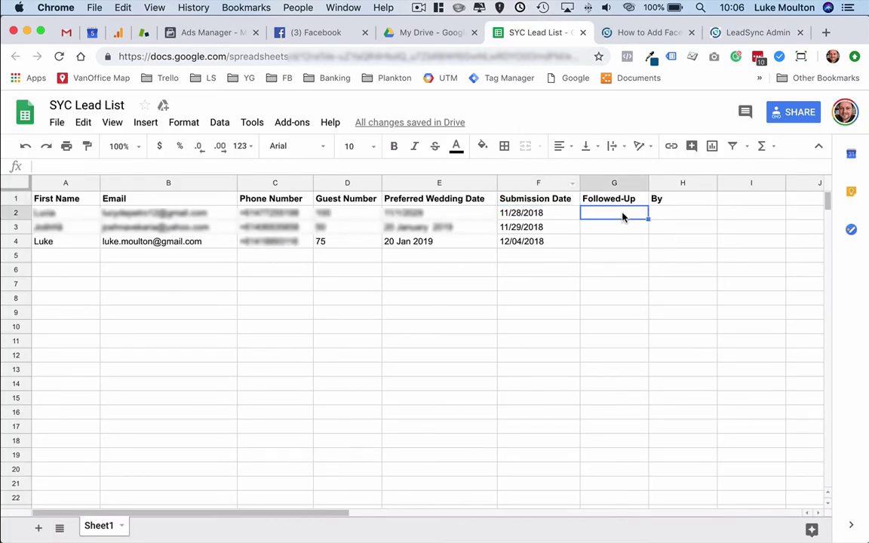